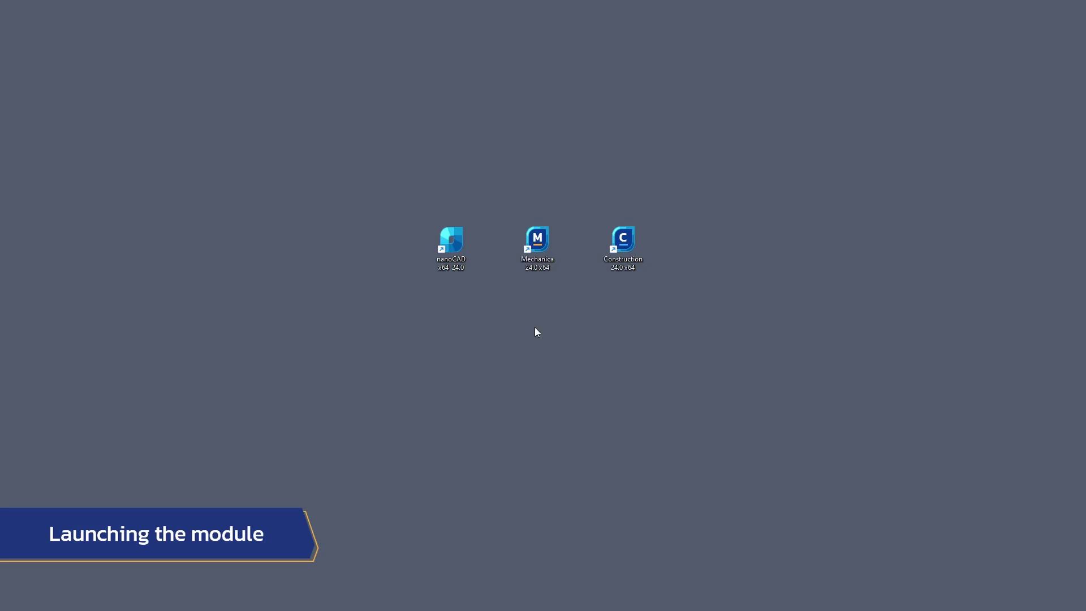
- Launch the Mechanica 24.0 x64 module from the desktop
double_click(538, 248)
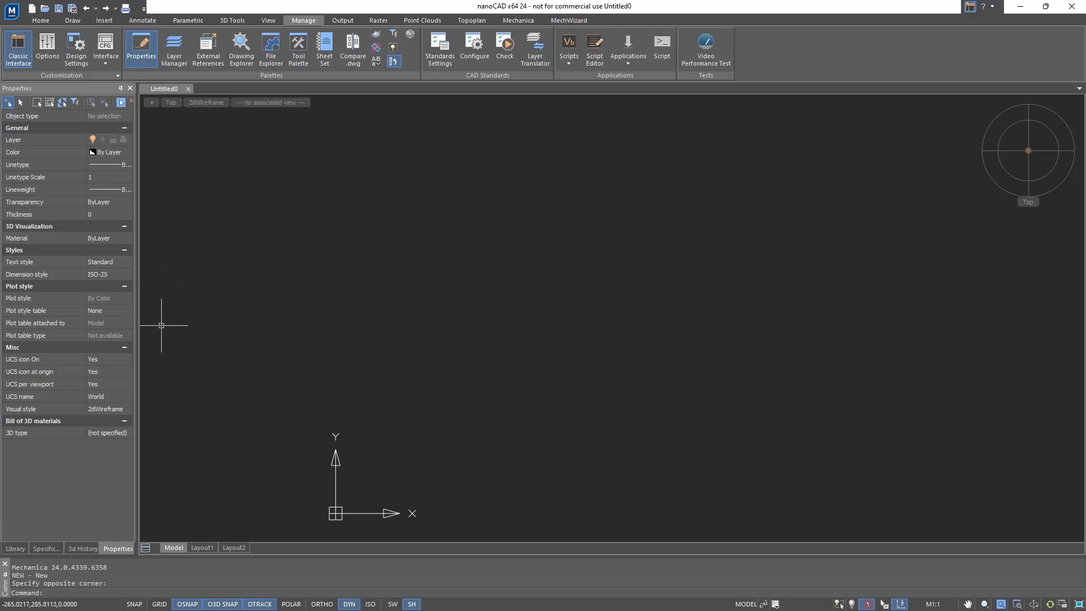
- Dock the Properties palette on the opposite side of the drawing area and return it to the 3d History palette group
left_click_drag(120, 547, 1058, 337)
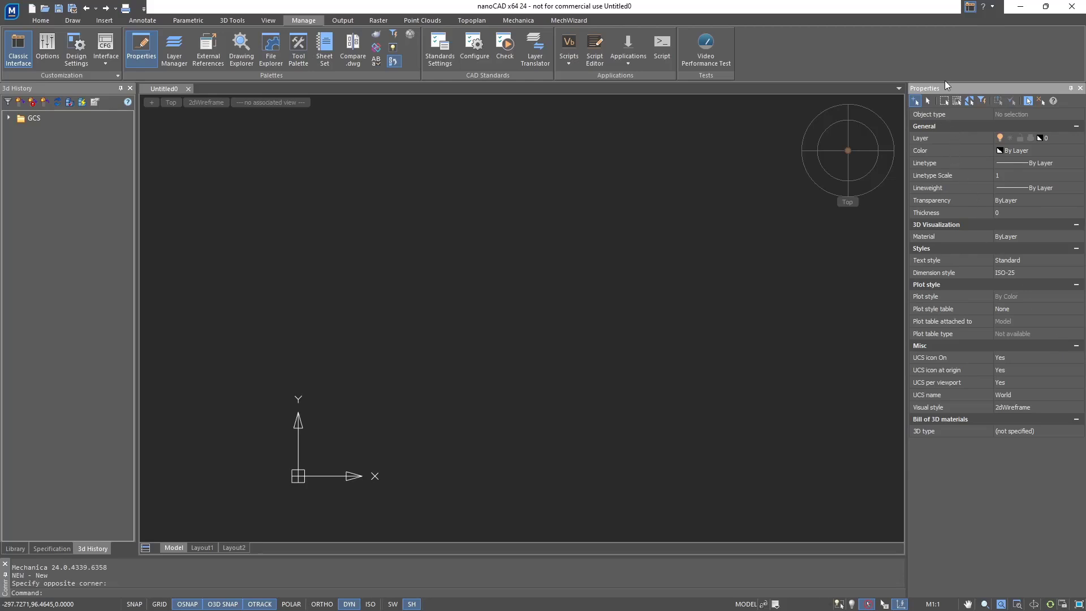
left_click_drag(945, 82, 115, 552)
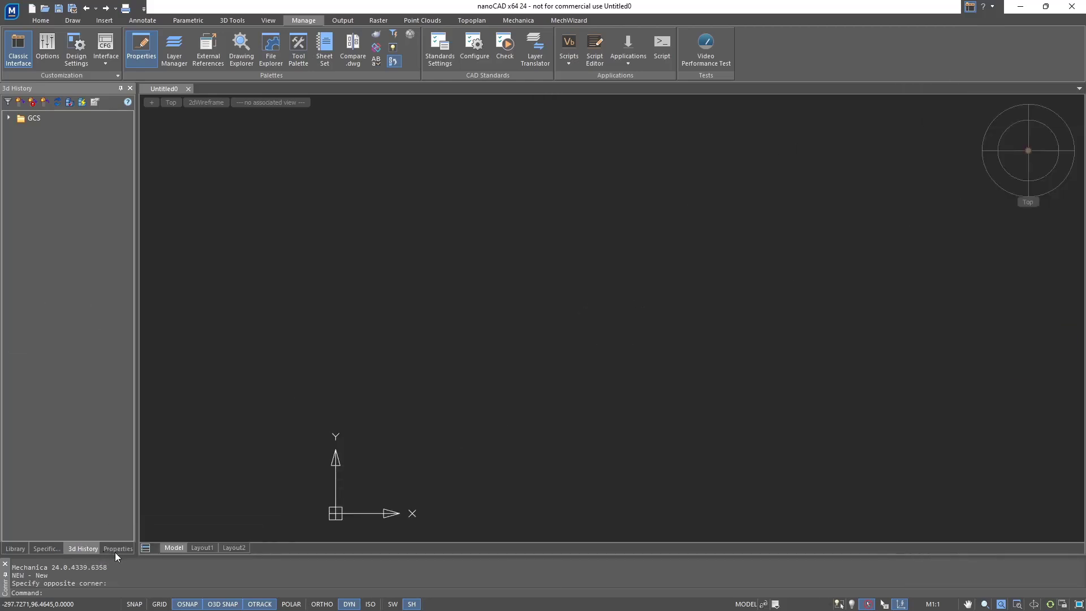
left_click(115, 548)
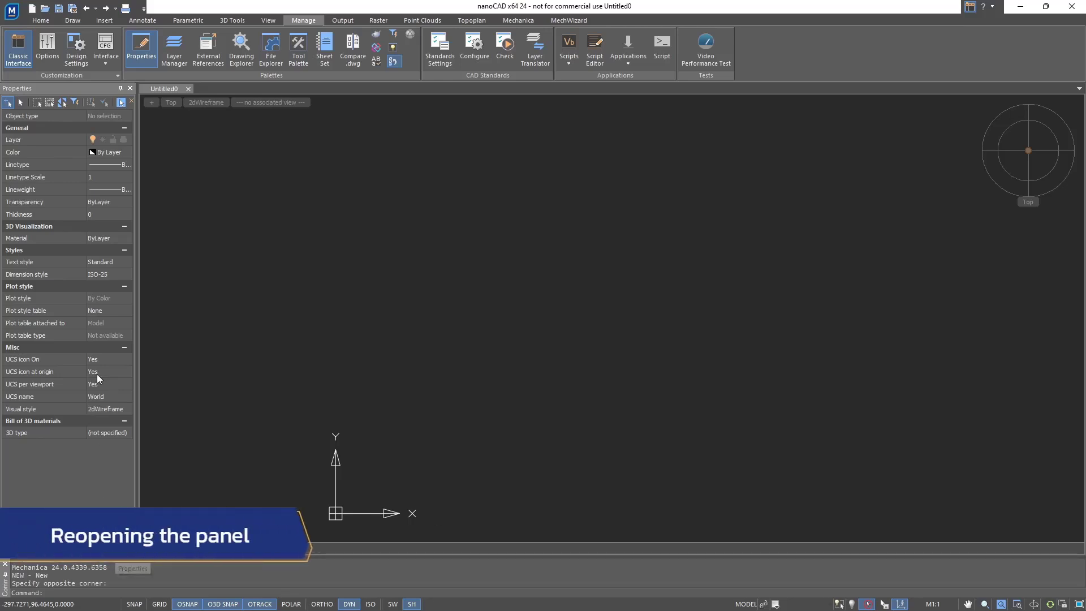
- Close the Properties palette and reopen it from the Manage palettes commands
left_click(131, 89)
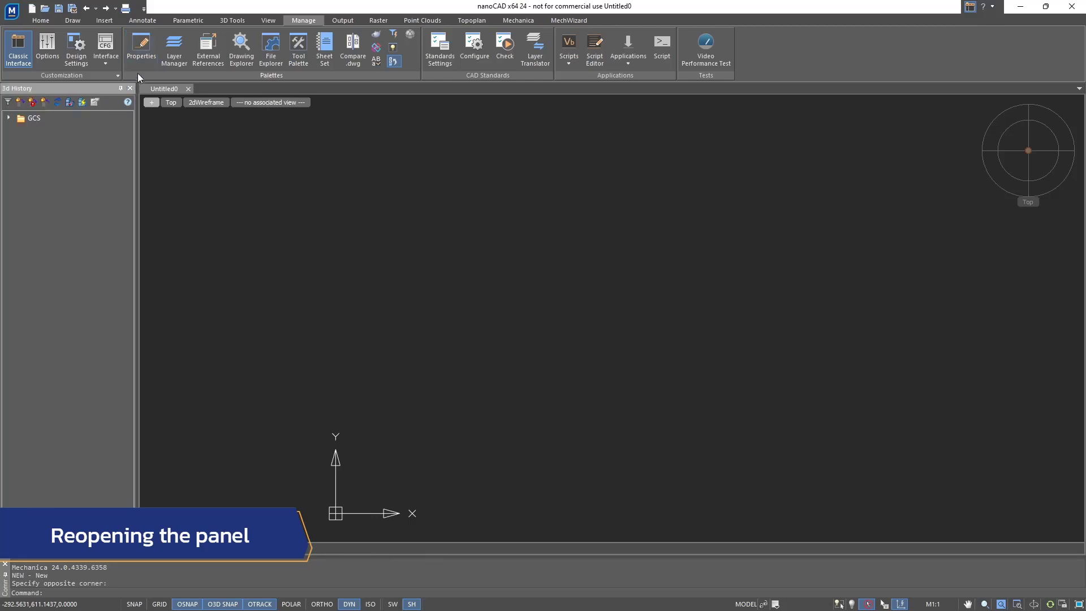
left_click(141, 50)
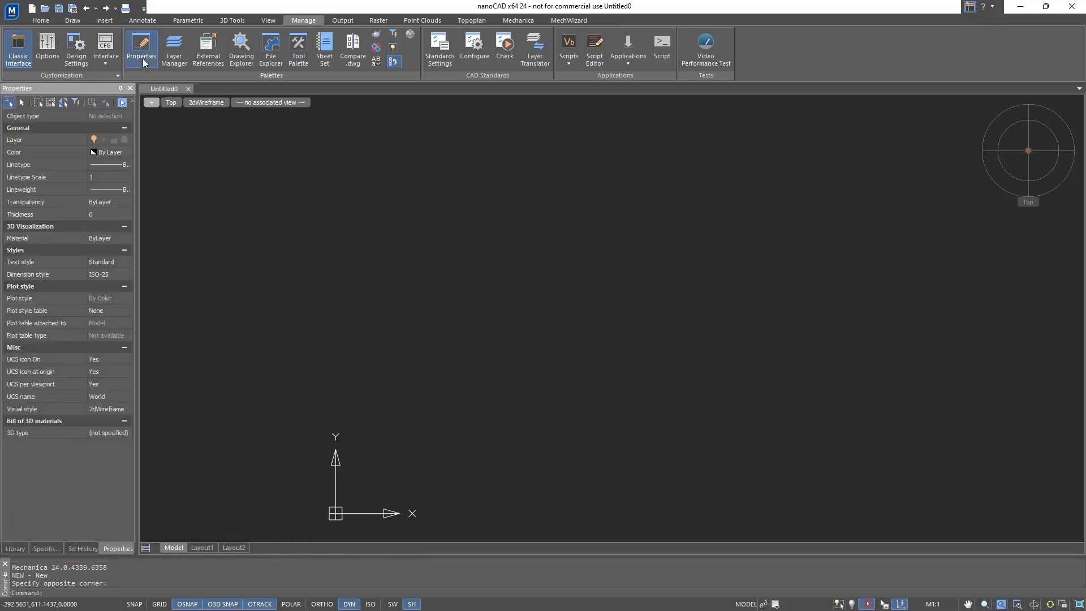
- Close the Properties palette and reopen it with the PROPERTIES command on the command line
left_click(131, 88)
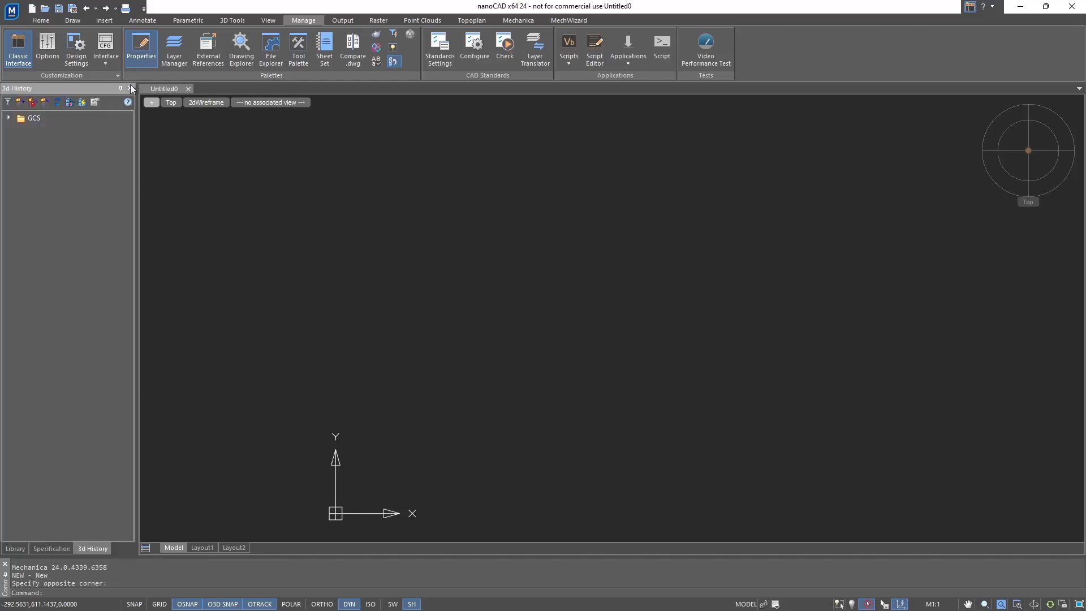
left_click(93, 595)
type("p")
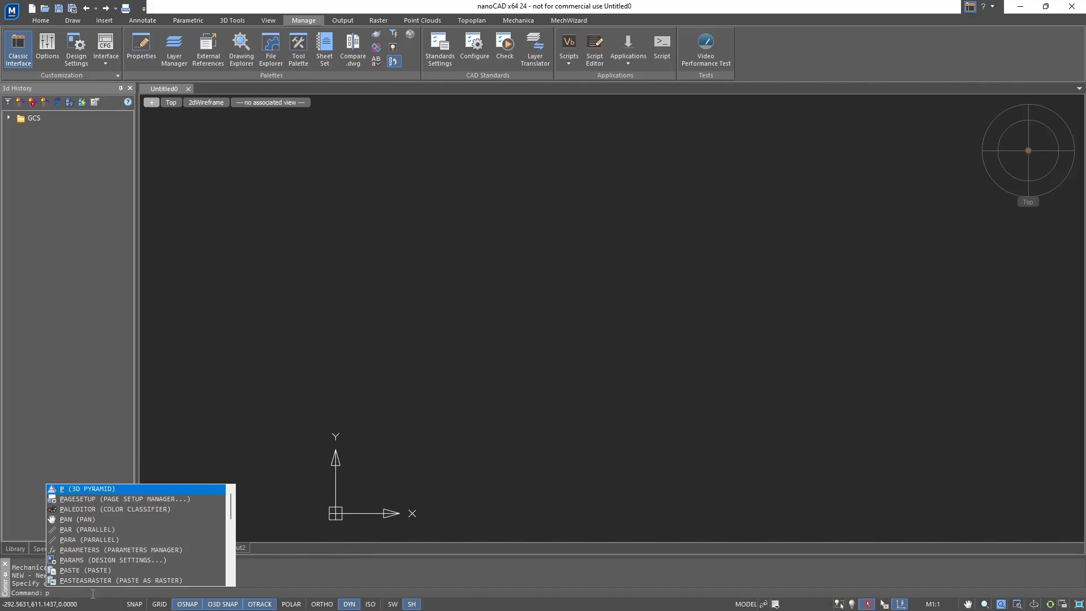
type("rop")
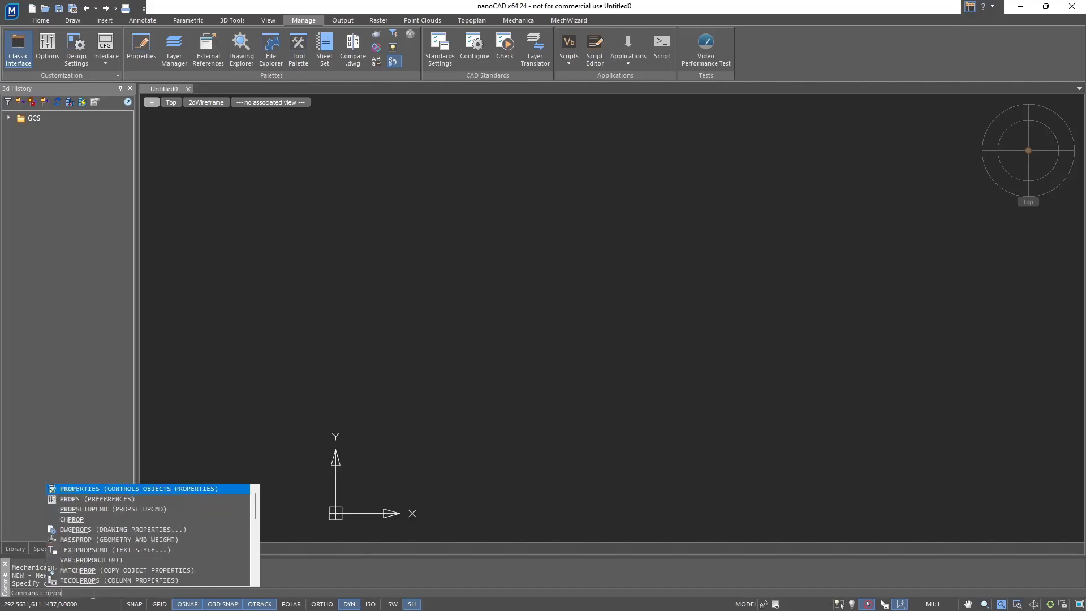
left_click(84, 489)
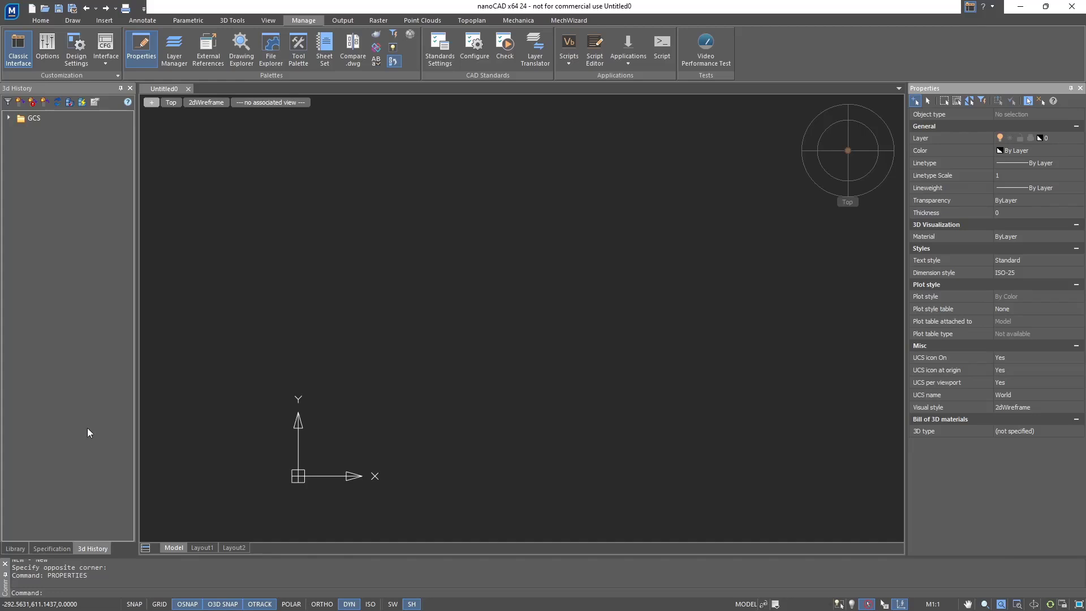
- Show the Multileader toolbar using the Toolbars settings
left_click(103, 65)
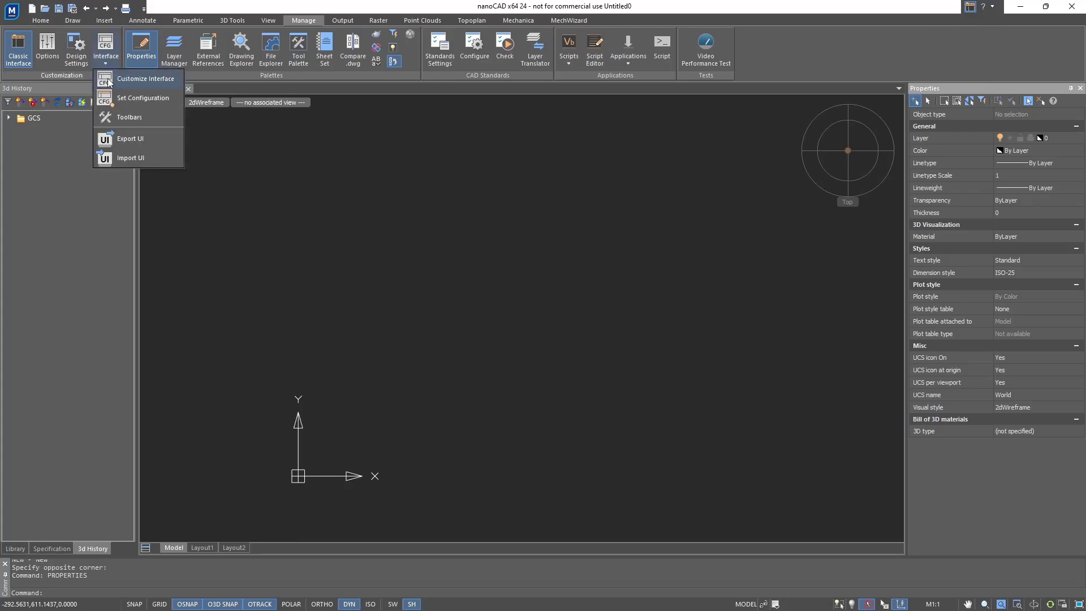
left_click(110, 116)
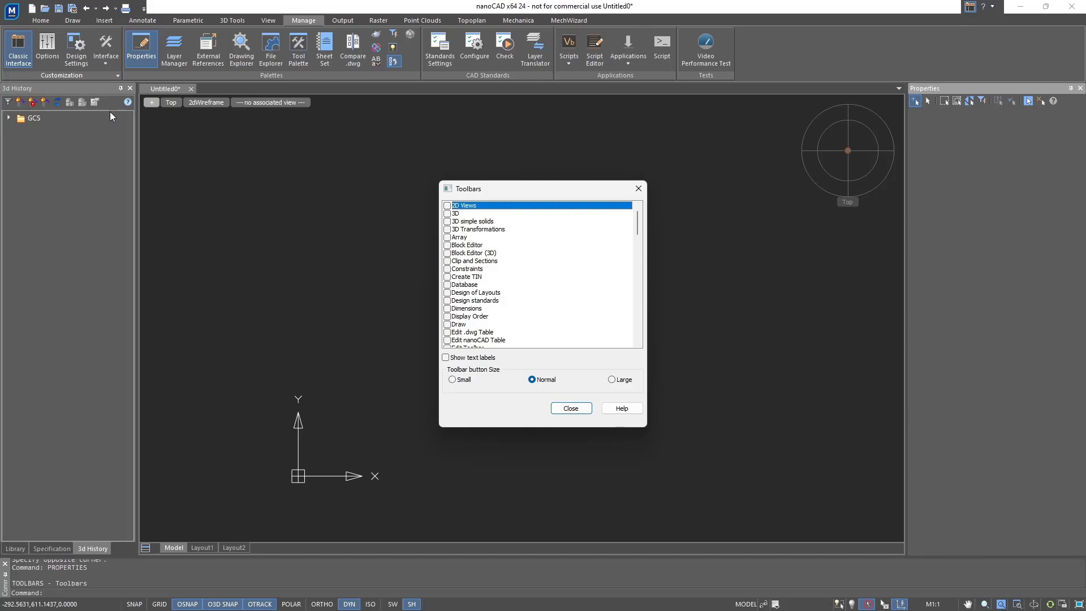
scroll(574, 262, "down", 4)
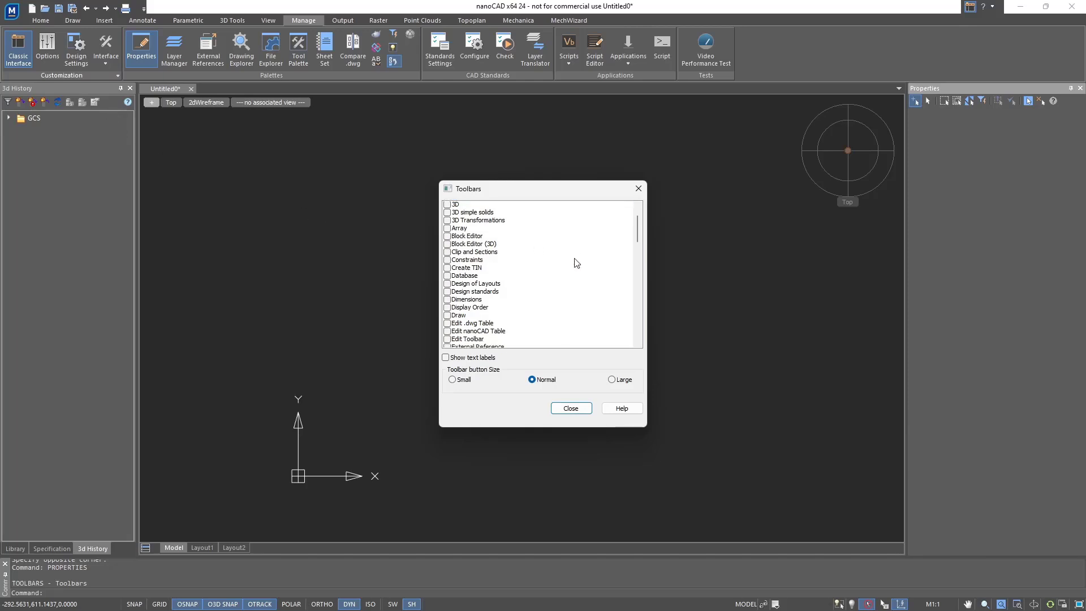
scroll(575, 262, "down", 12)
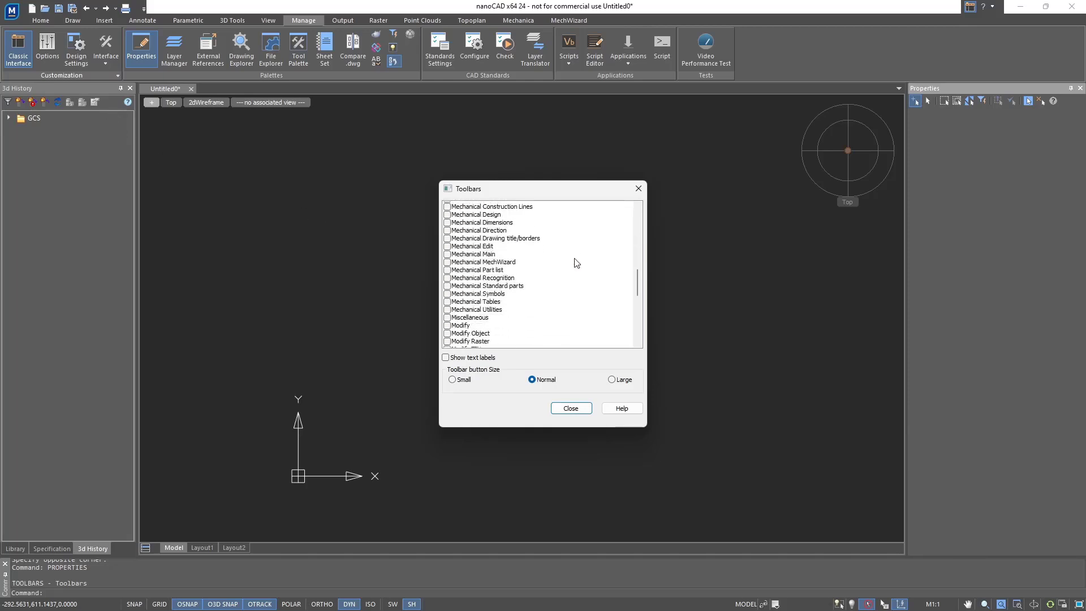
scroll(575, 262, "down", 1)
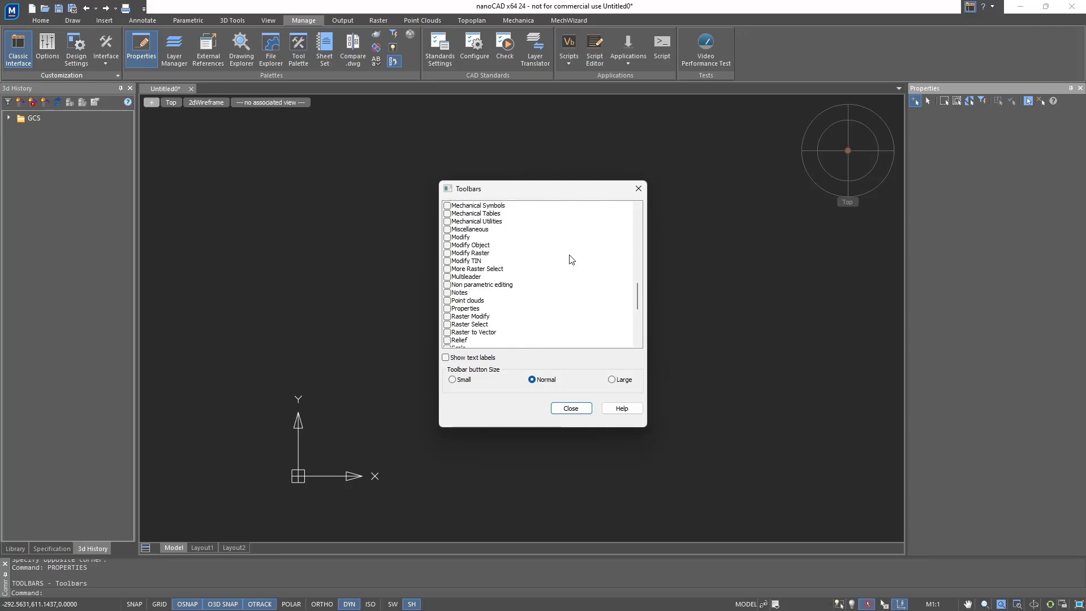
left_click(447, 277)
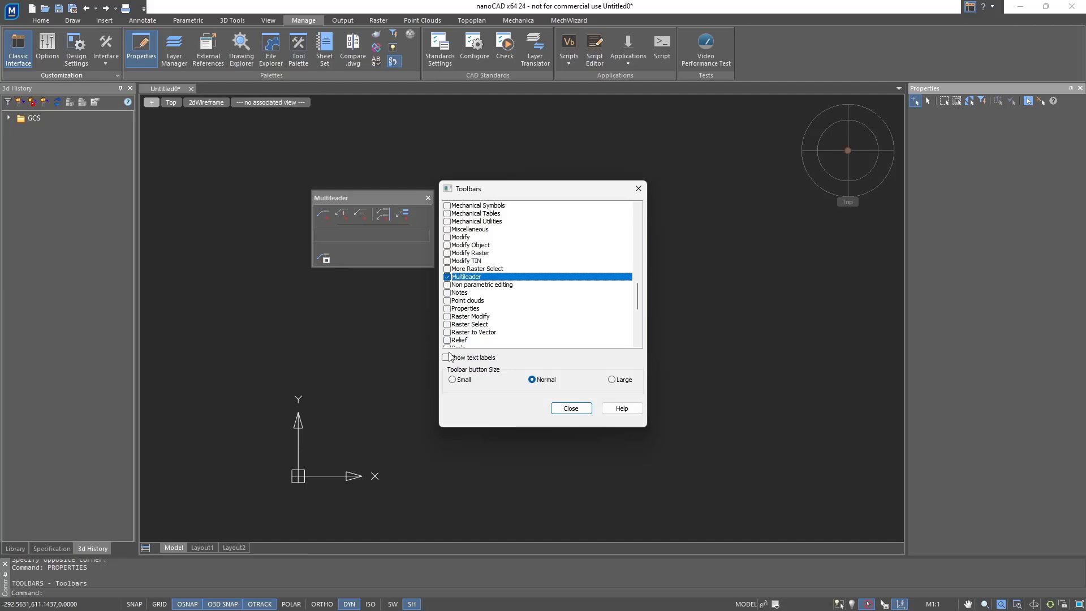
- Try the Small and Large toolbar button sizes and text labels, restore Normal size without labels, and close the Toolbars settings
left_click(452, 380)
left_click(532, 379)
left_click(612, 379)
left_click(531, 379)
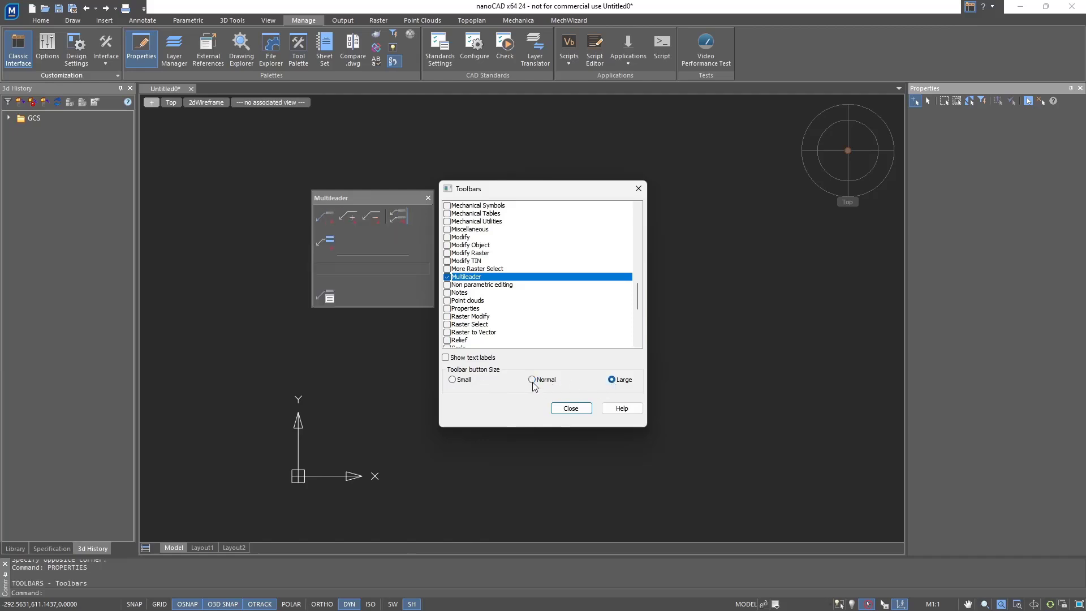
left_click(446, 357)
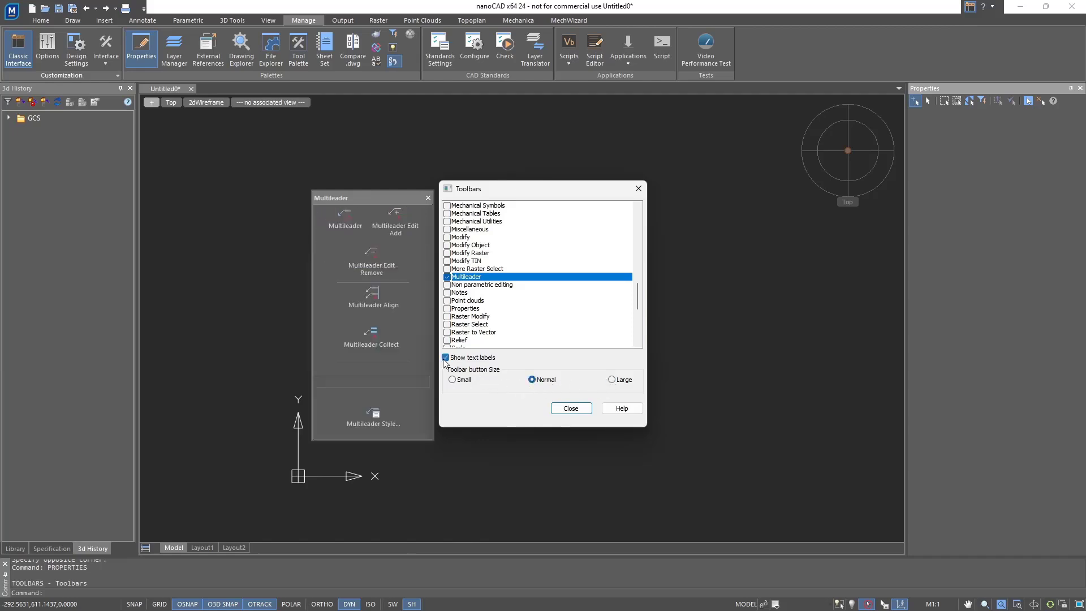
left_click(445, 357)
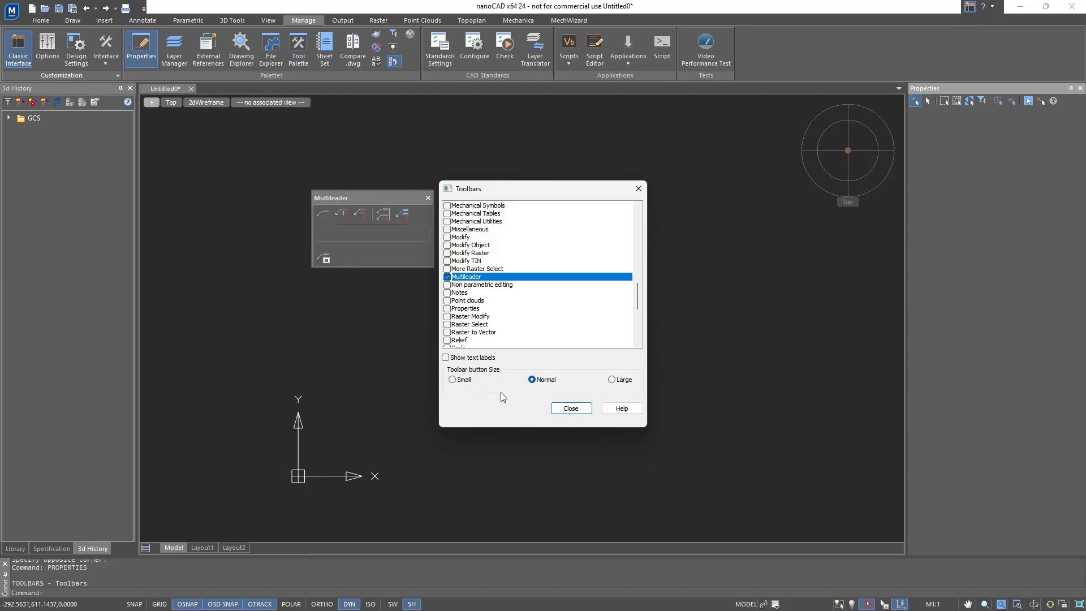
left_click(570, 409)
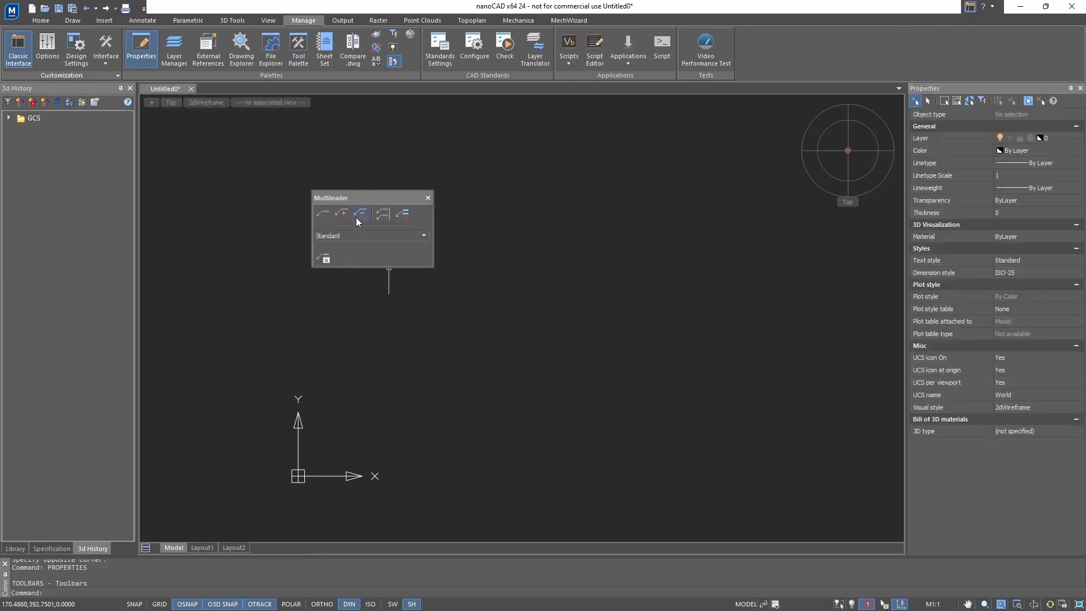
- Move the floating Multileader toolbar to another place over the drawing area and close it
left_click_drag(349, 200, 222, 149)
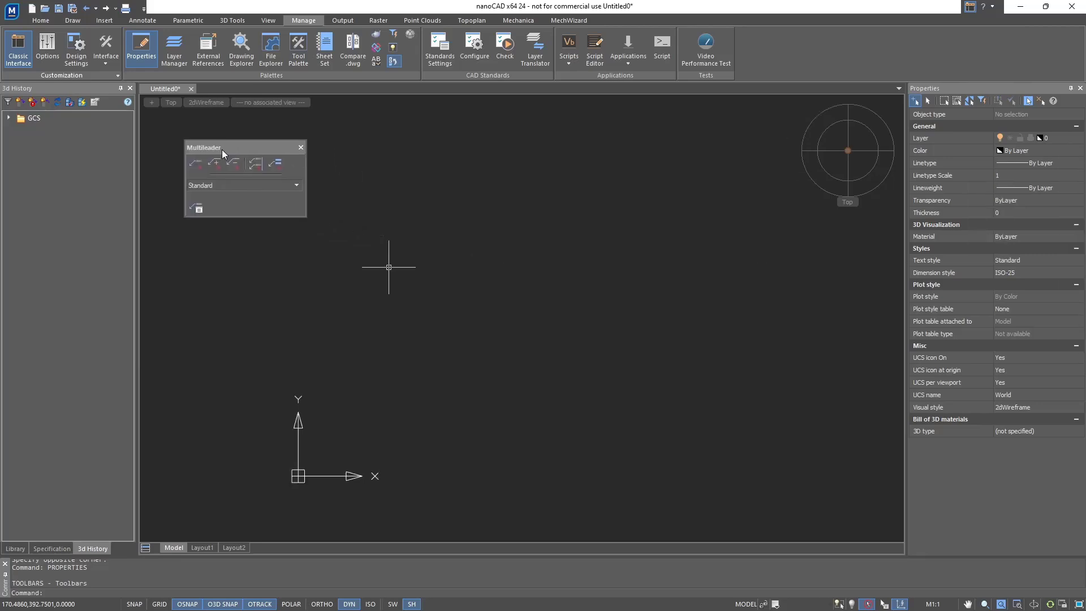
left_click(300, 148)
- Look over the Mechanica and 3D Tools command sets on the ribbon, ending on Mechanica
left_click(516, 21)
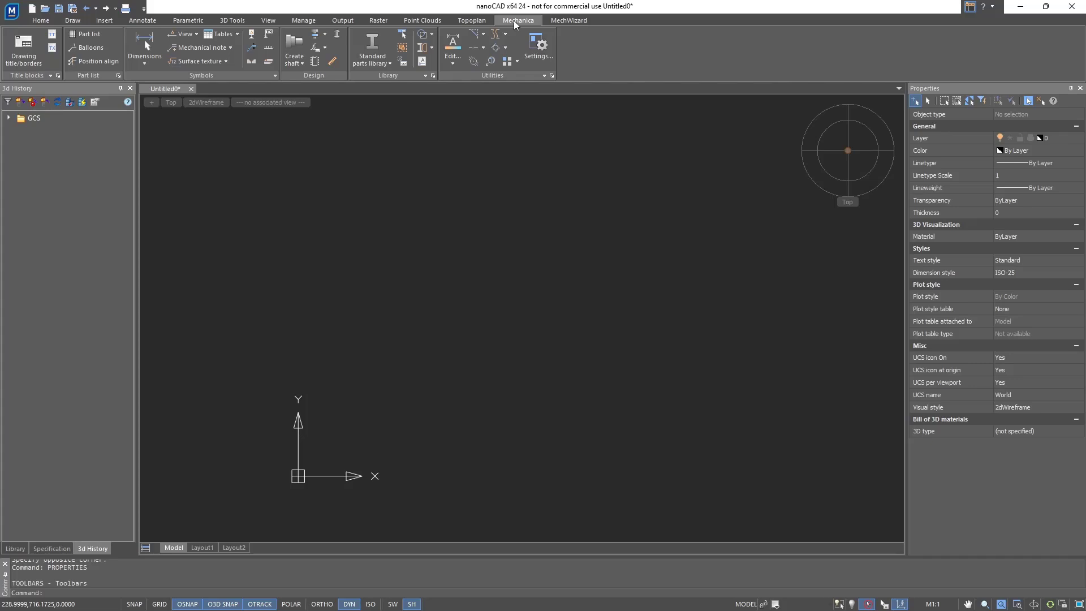
left_click(232, 21)
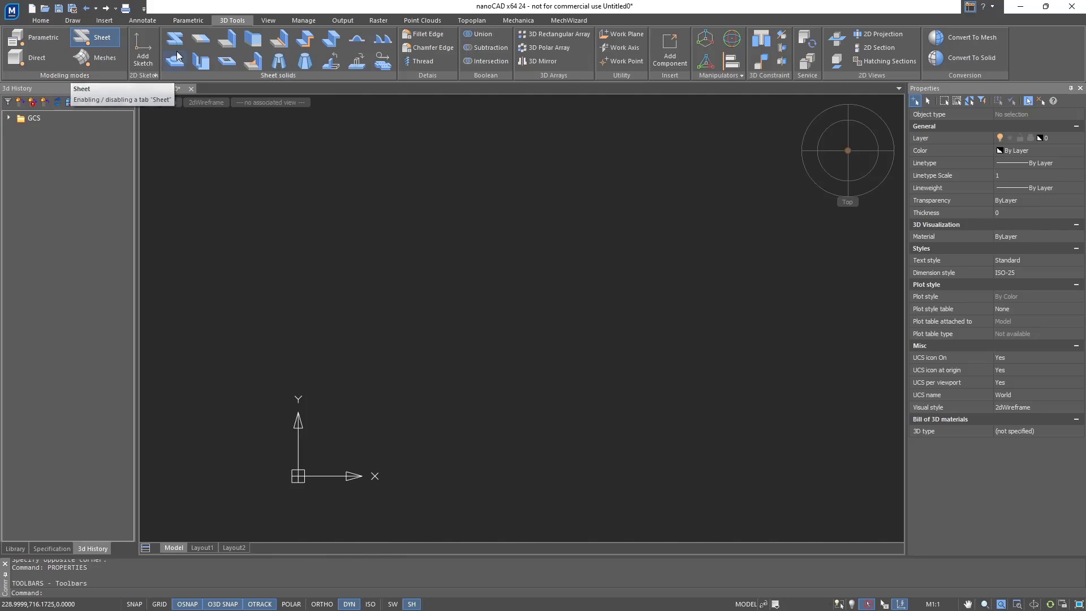
left_click(521, 23)
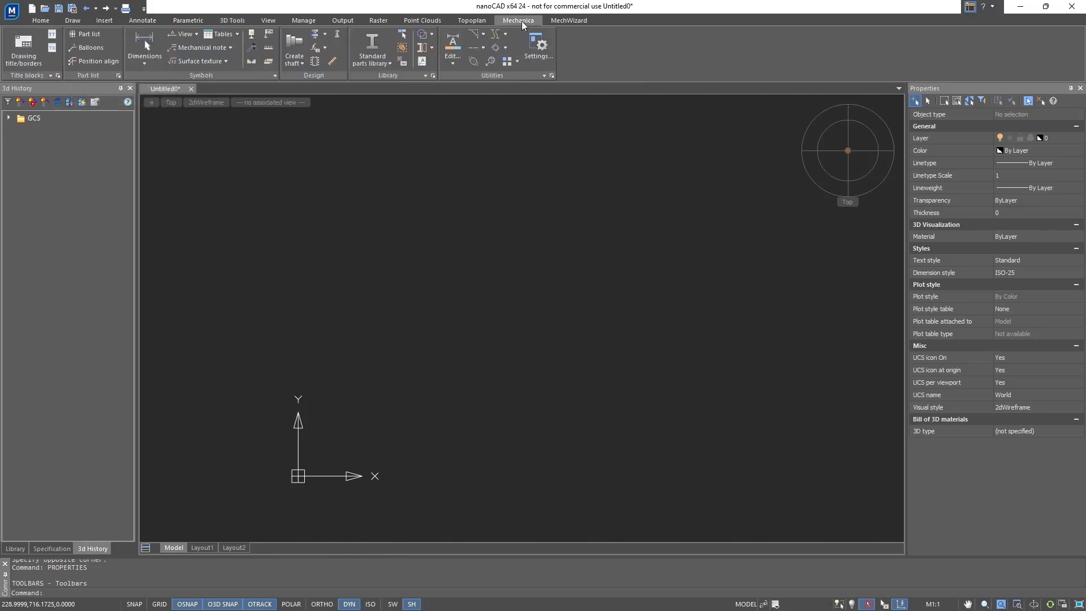
- Hide the MechWizard tab from the ribbon and display the Mechanica commands again
right_click(522, 22)
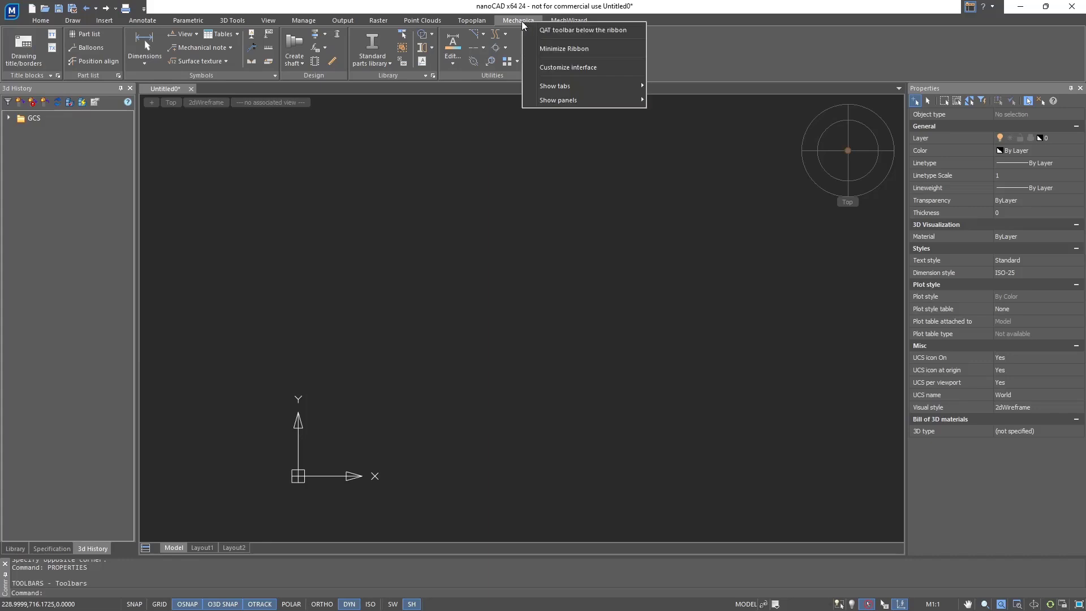
mouse_move(540, 86)
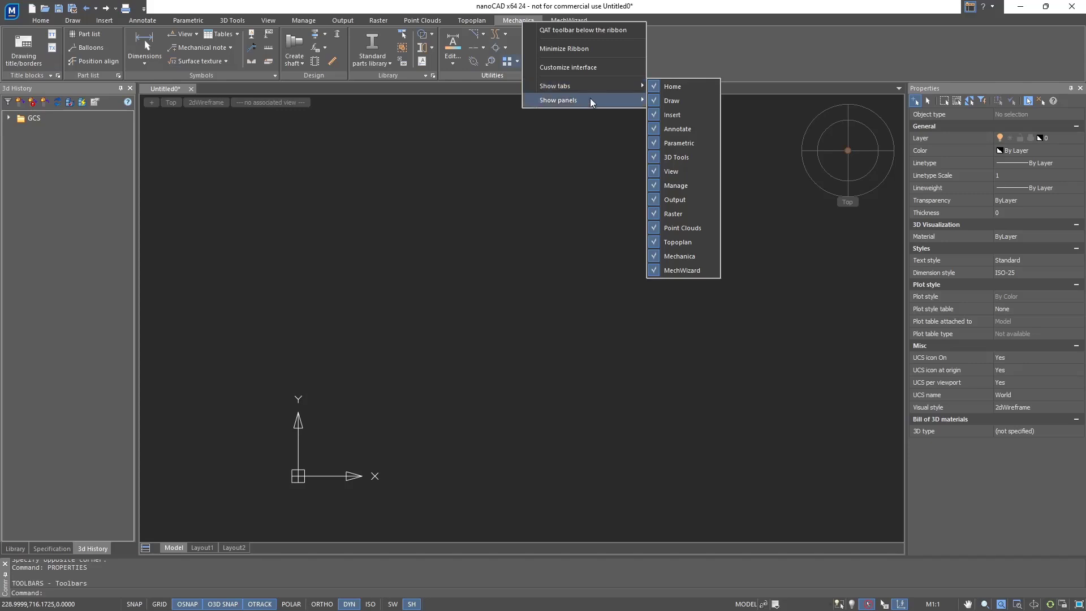
left_click(678, 272)
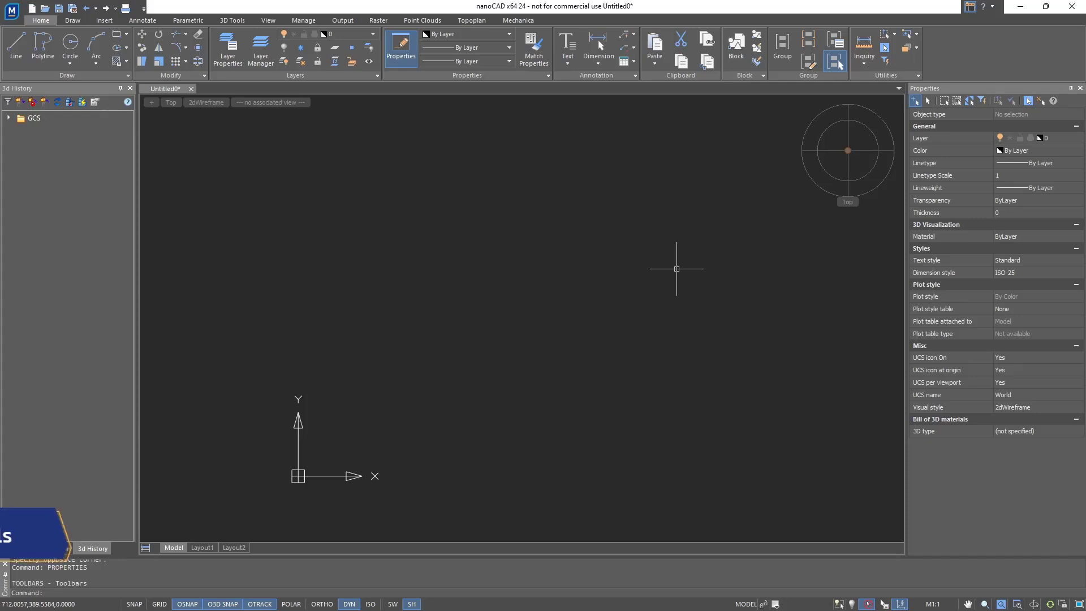
left_click(517, 20)
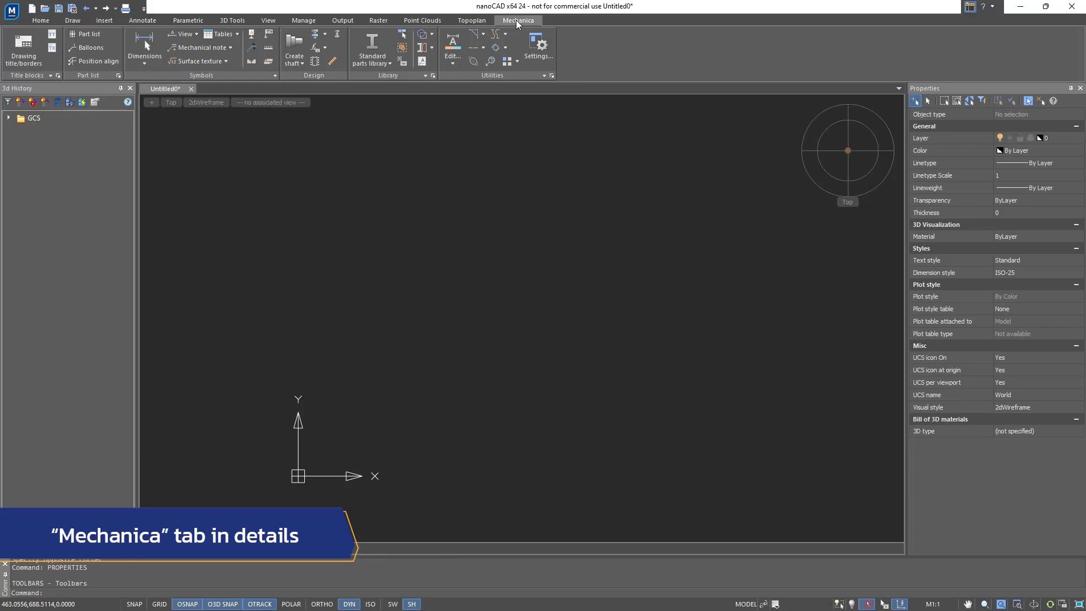